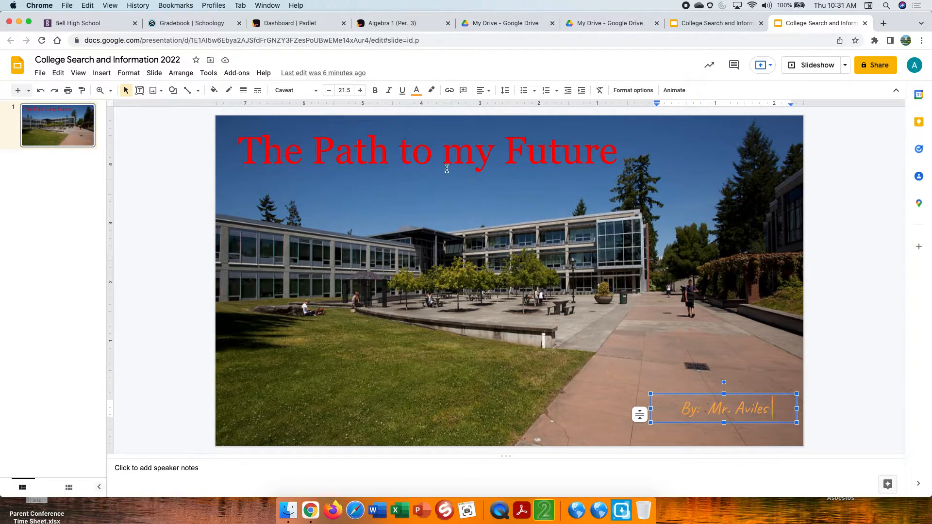
- Change the text colour of the title "The Path to my Future" to white
click(521, 286)
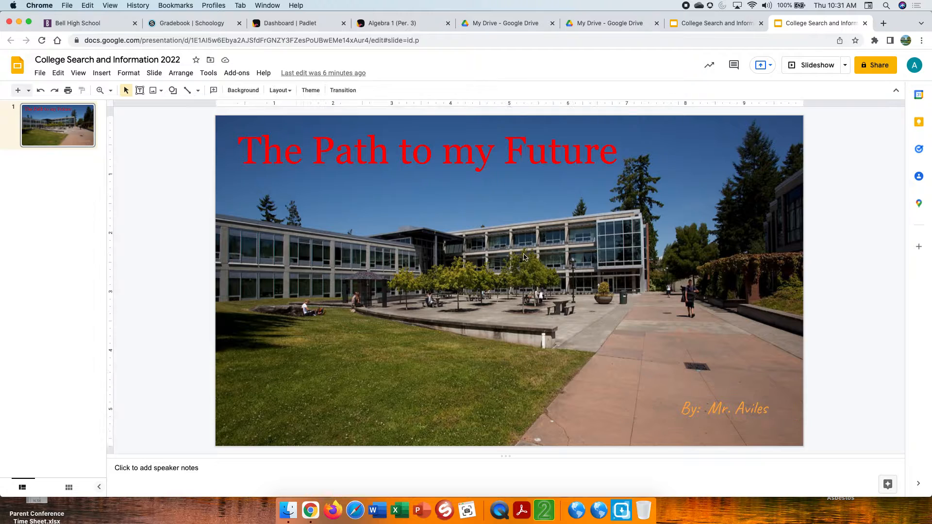
click(573, 170)
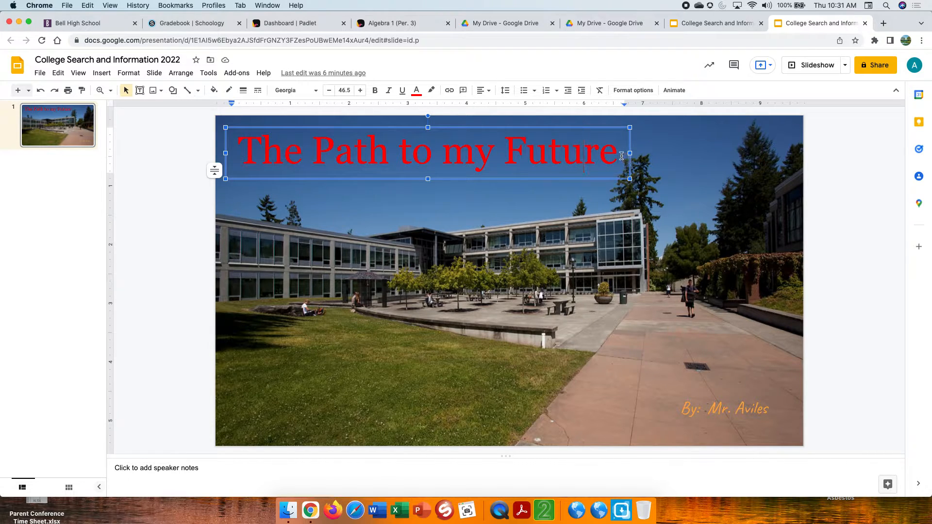
drag(619, 155, 245, 149)
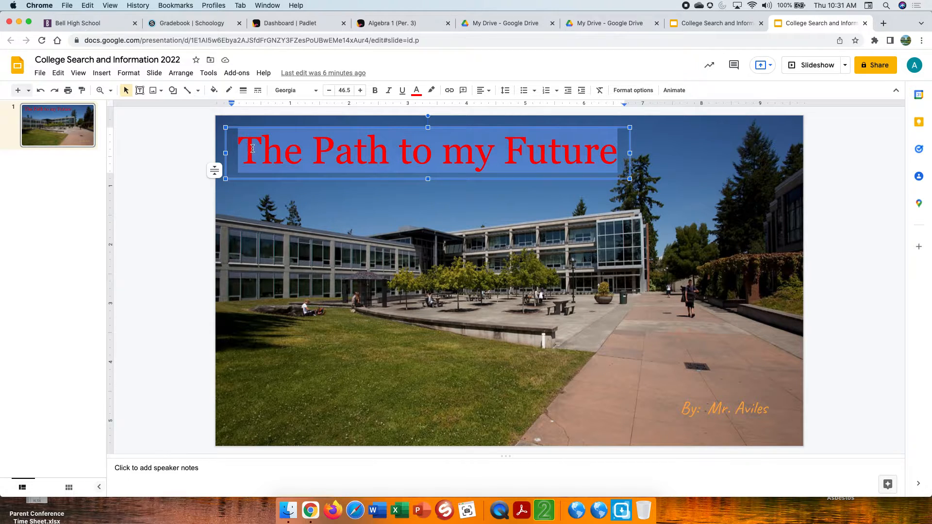
click(417, 91)
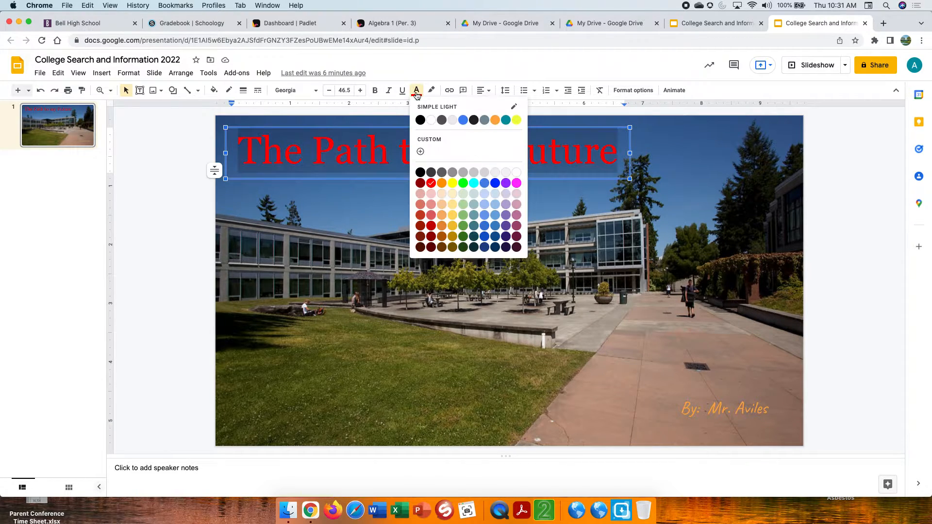
click(516, 172)
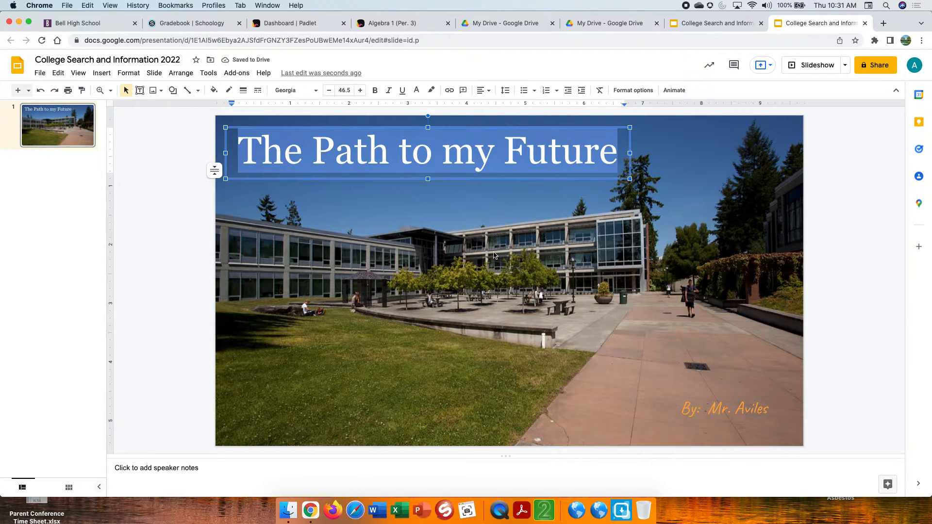
click(494, 255)
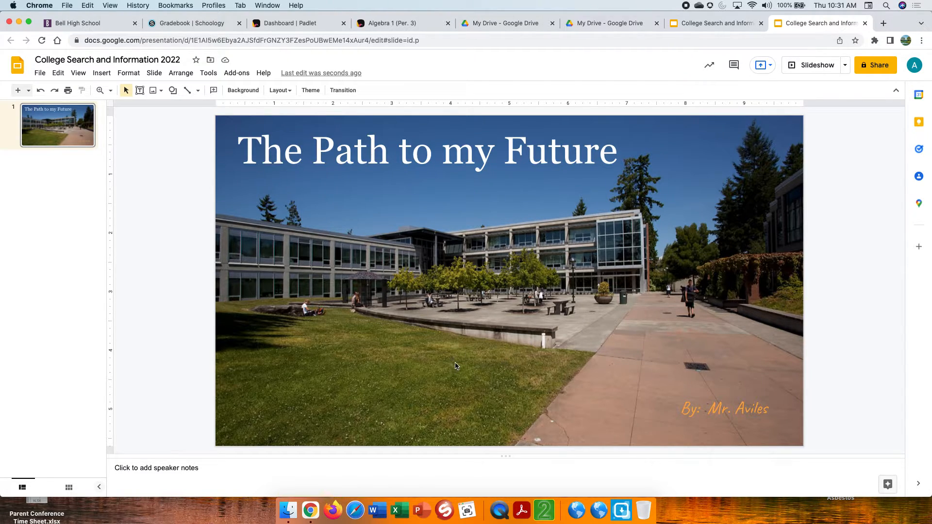
- Fill the background of the "The Path to my Future" title box with bright yellow
click(534, 159)
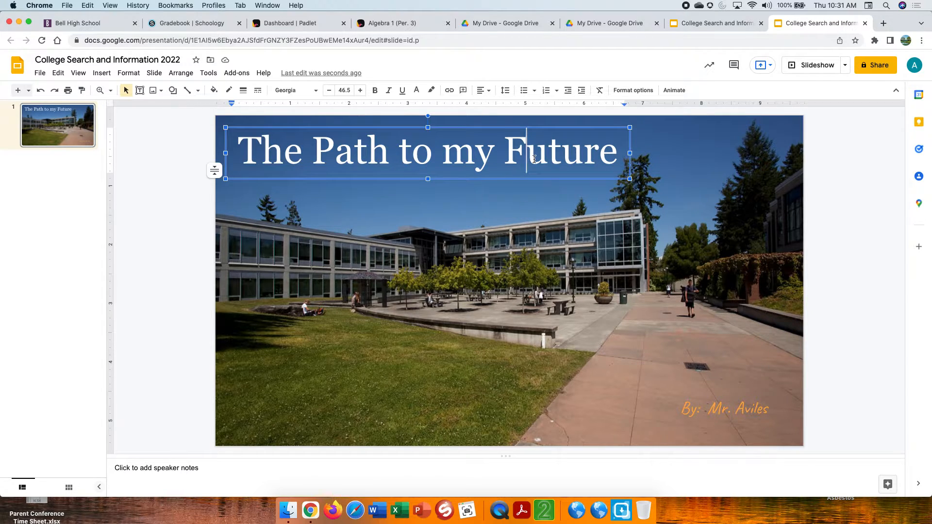
click(627, 156)
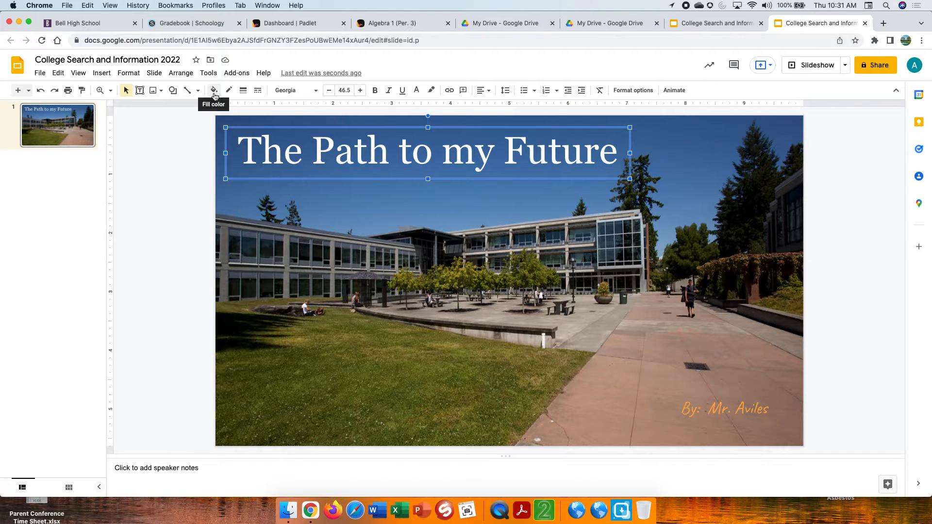
click(922, 41)
click(889, 146)
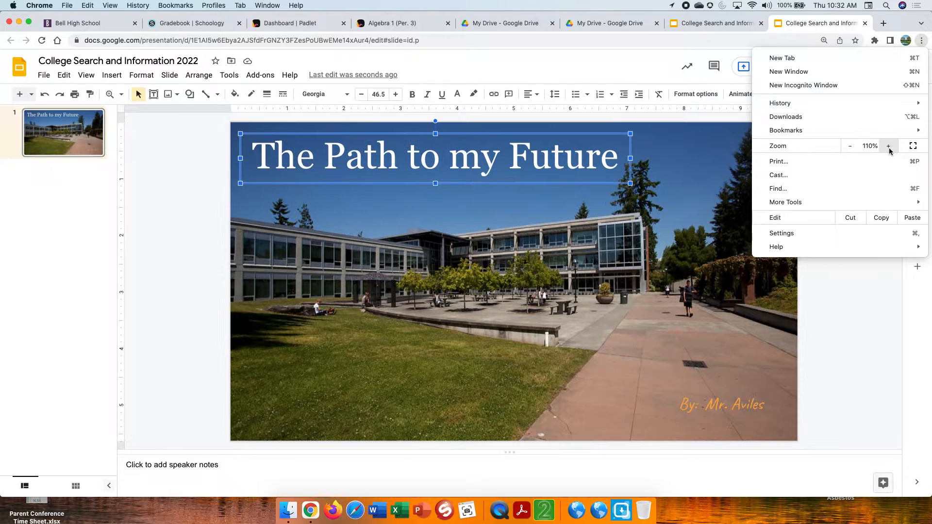
click(889, 147)
click(889, 147)
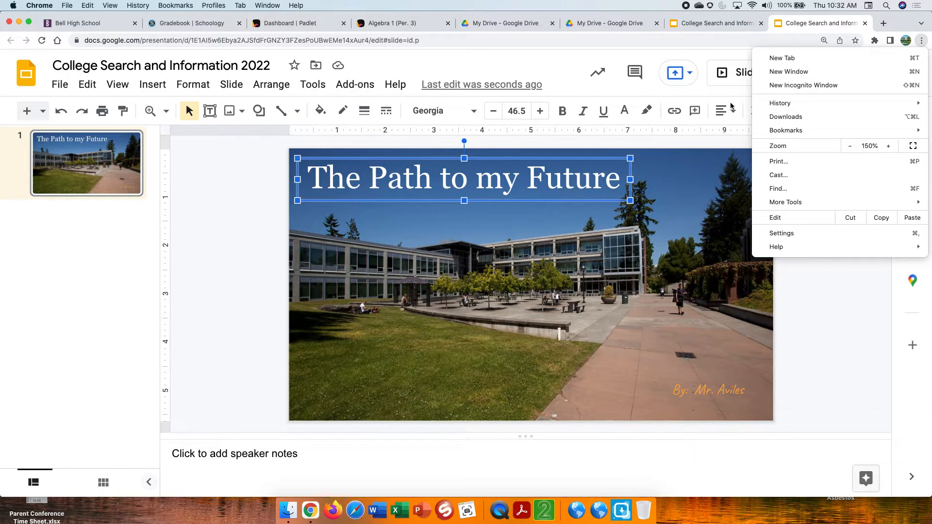
click(851, 148)
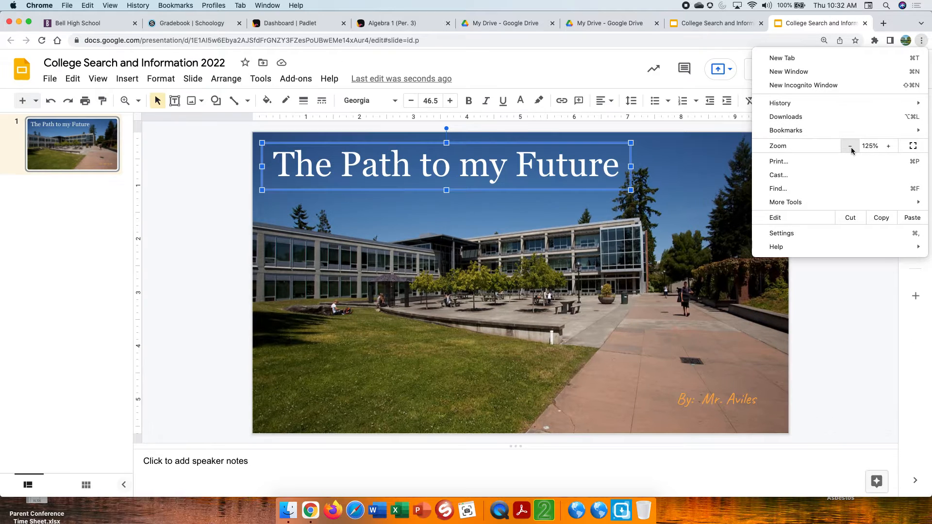
click(851, 148)
click(851, 148)
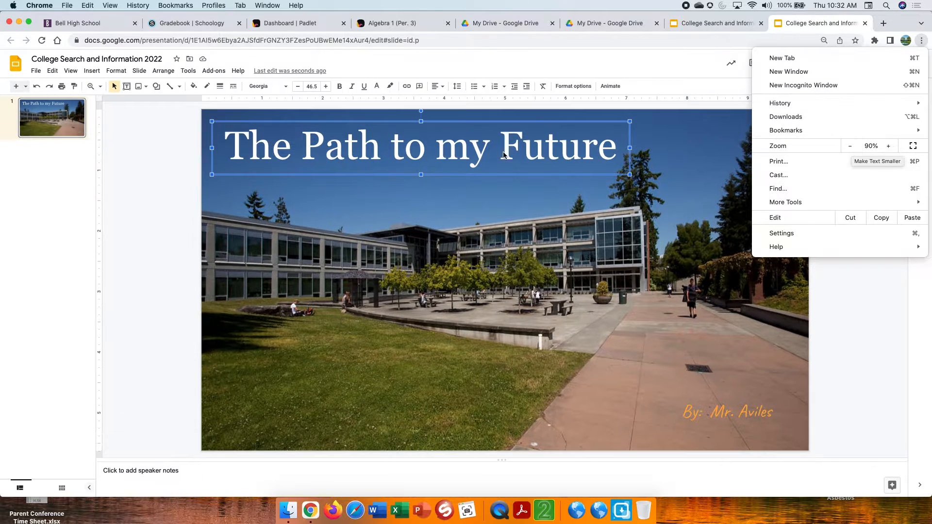
click(436, 147)
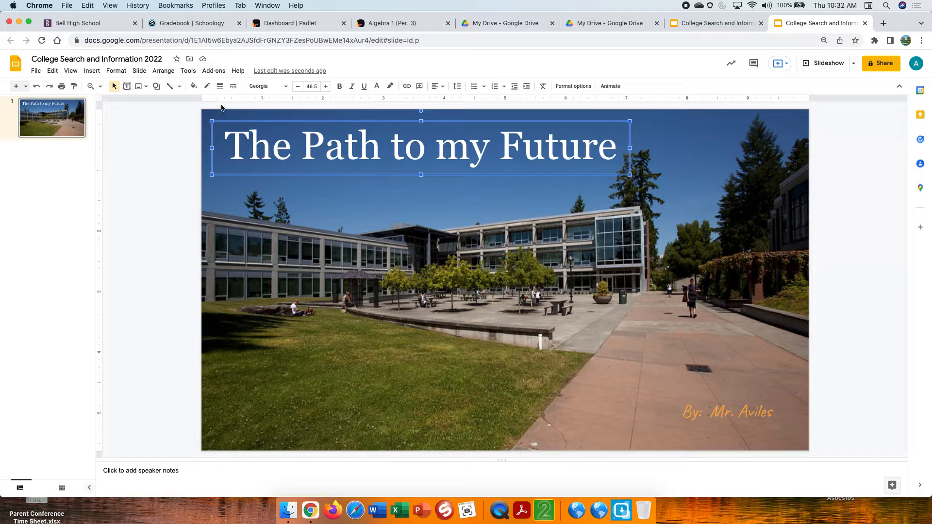
click(193, 86)
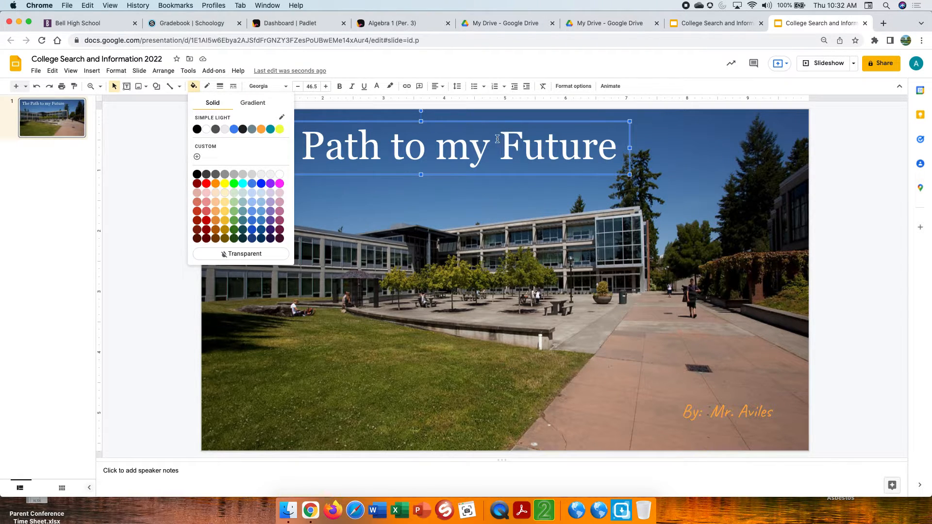
click(225, 184)
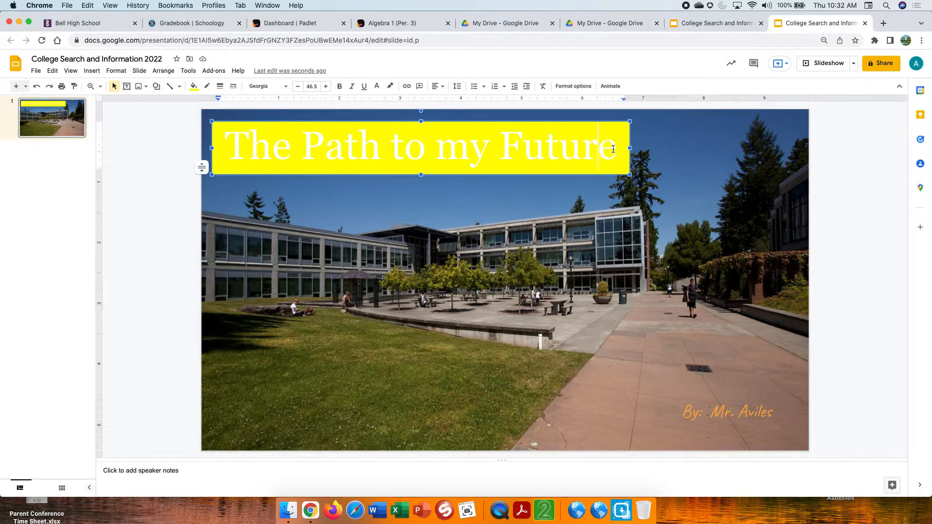
- Recolour all of the title text on the yellow box to blue
drag(618, 150, 230, 164)
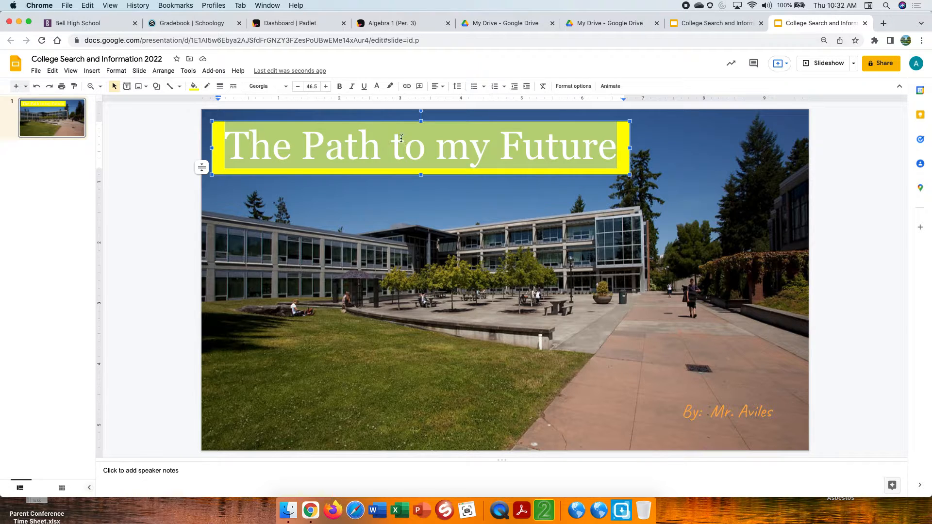
click(377, 87)
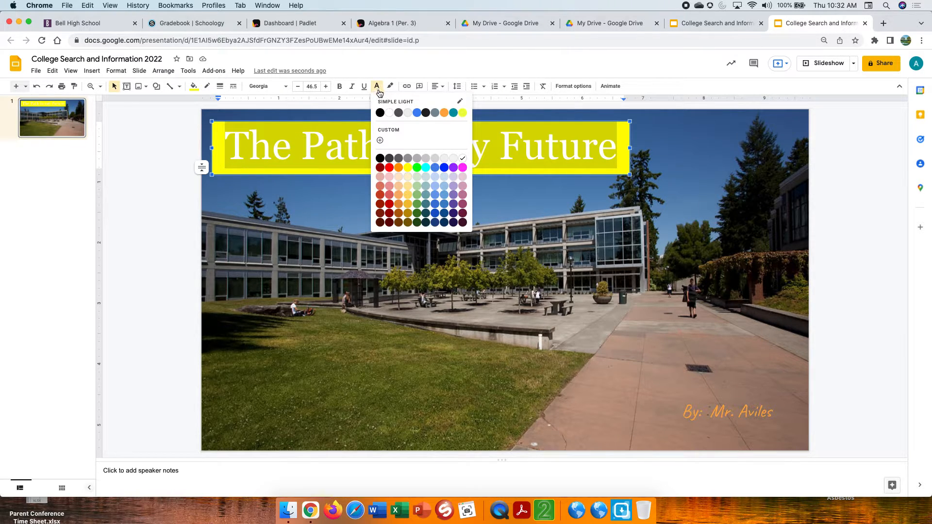
click(443, 169)
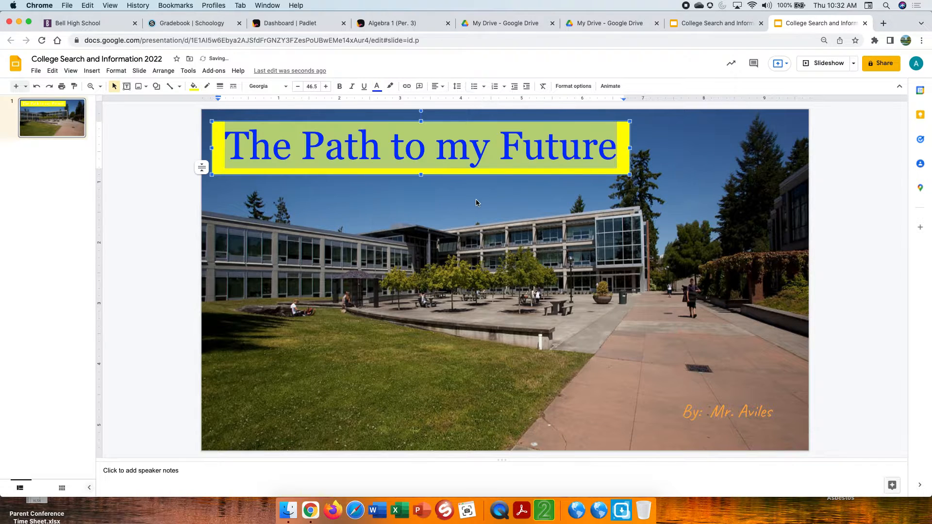
click(483, 221)
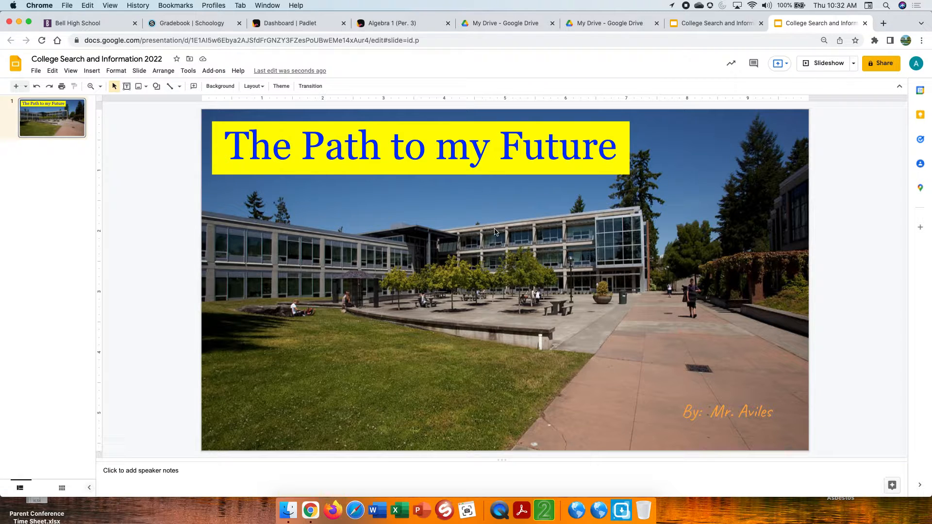
- Give the yellow title box a dark yellow border
click(574, 137)
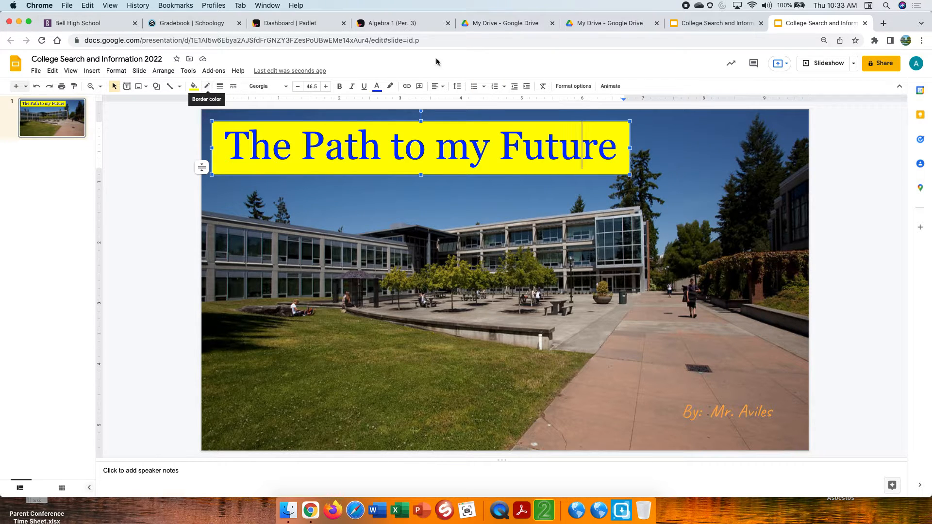
click(921, 41)
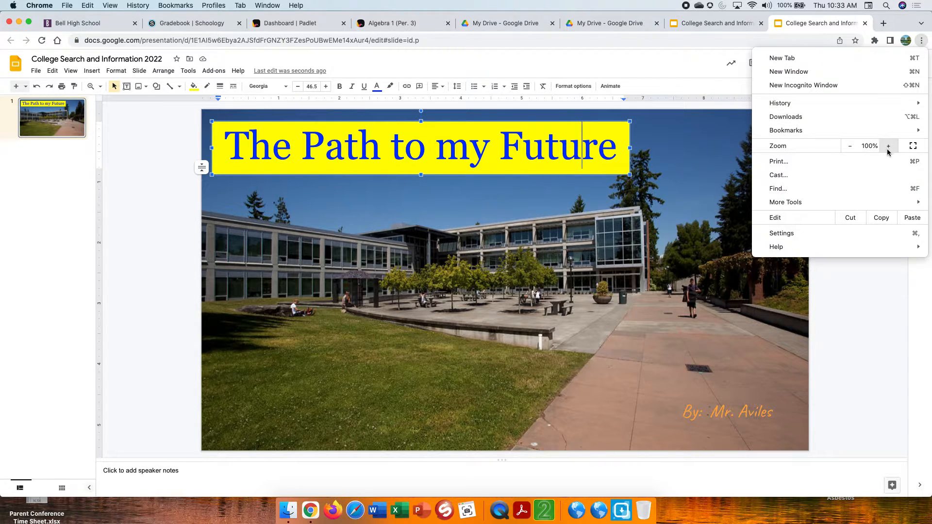
click(888, 147)
click(888, 147)
click(889, 146)
click(888, 146)
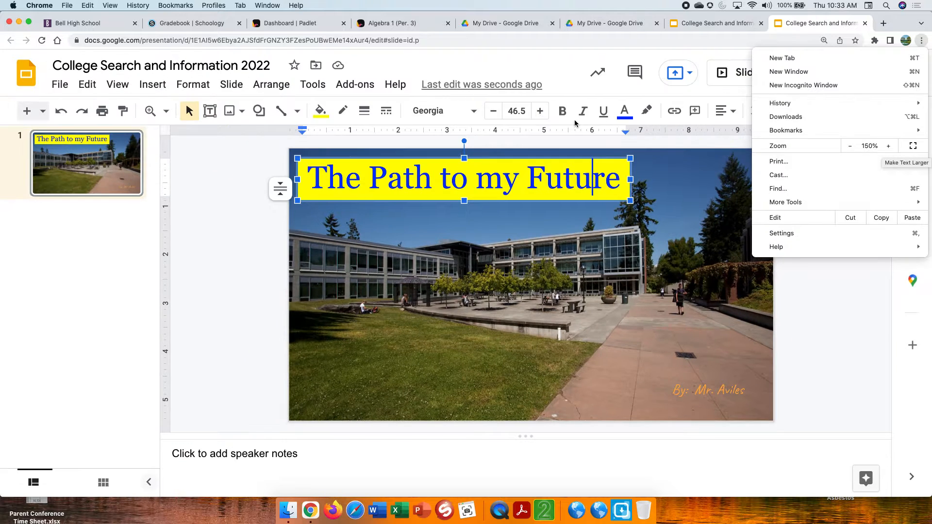
click(437, 93)
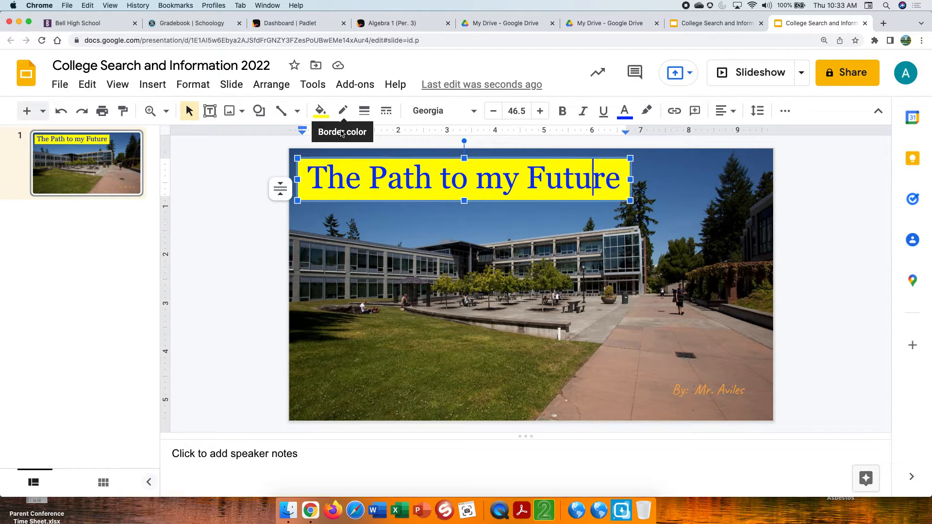
click(344, 110)
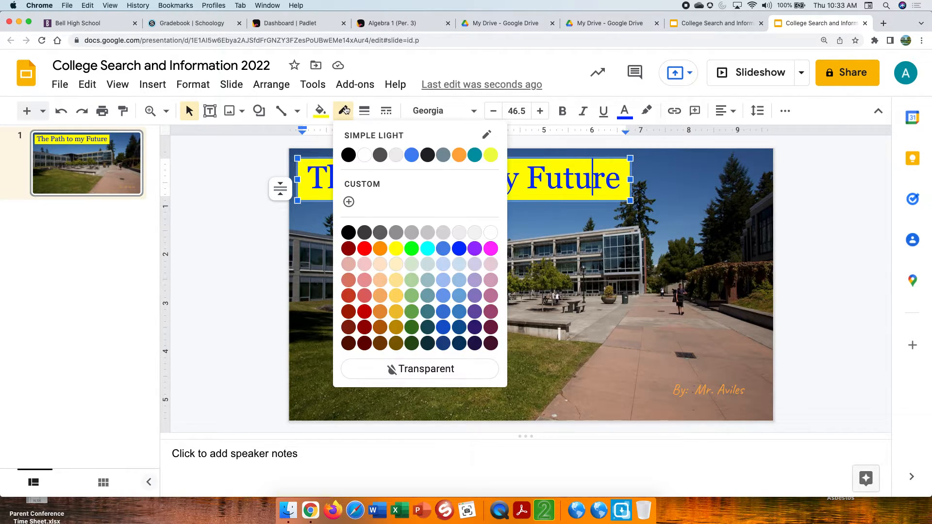
click(396, 311)
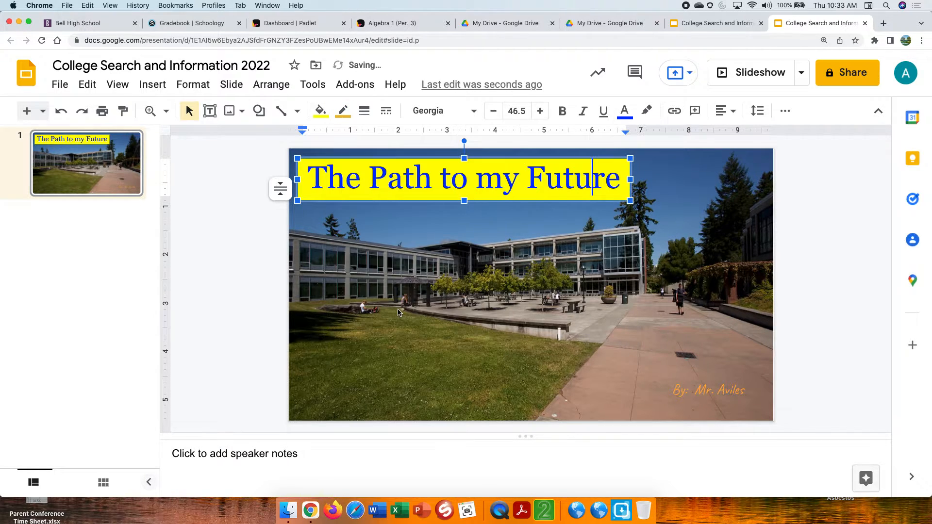
click(686, 241)
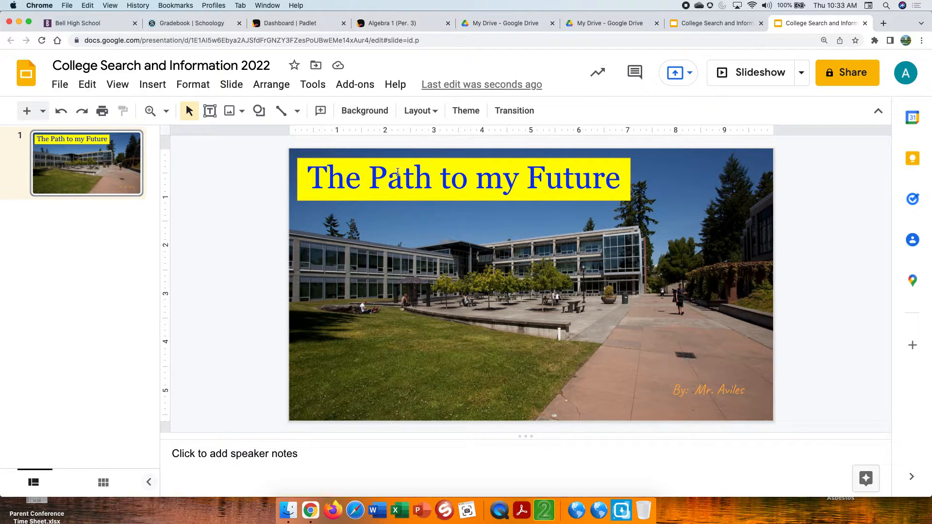
- Set the border colour of the title box to red
click(371, 173)
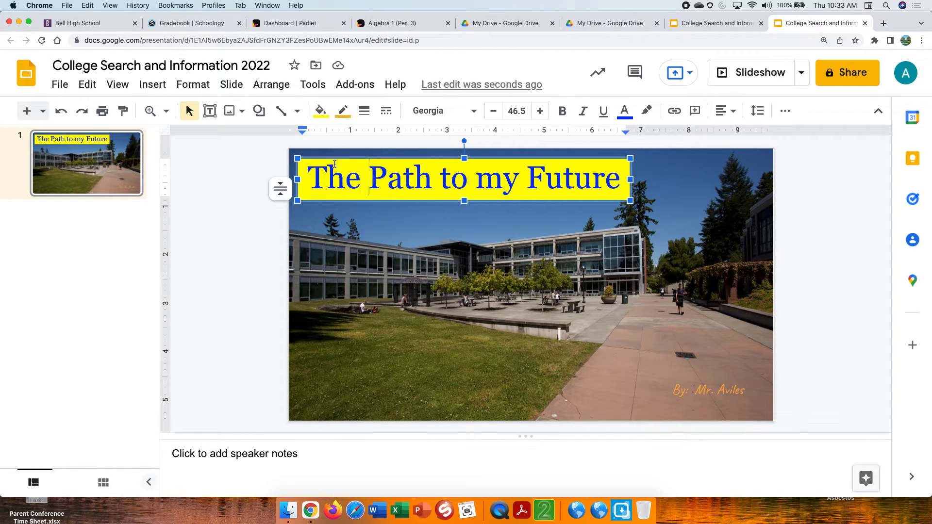
click(344, 114)
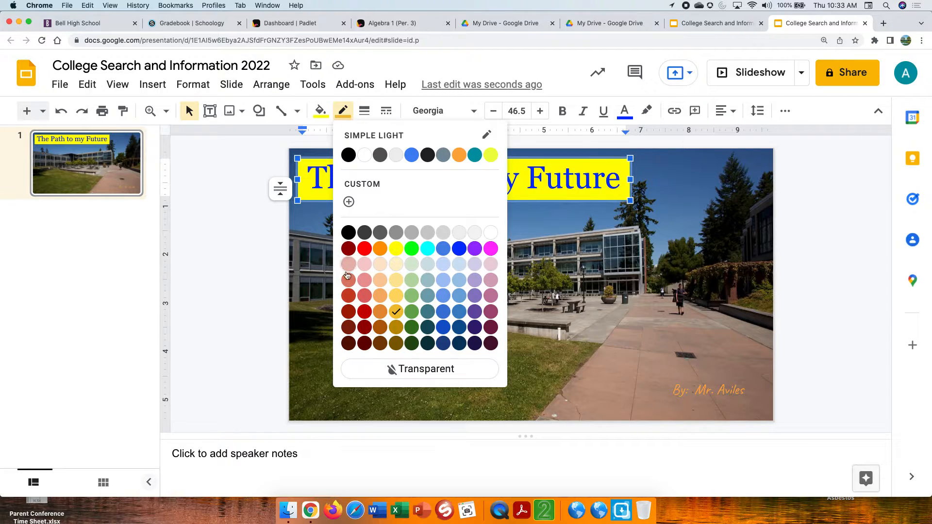
click(364, 249)
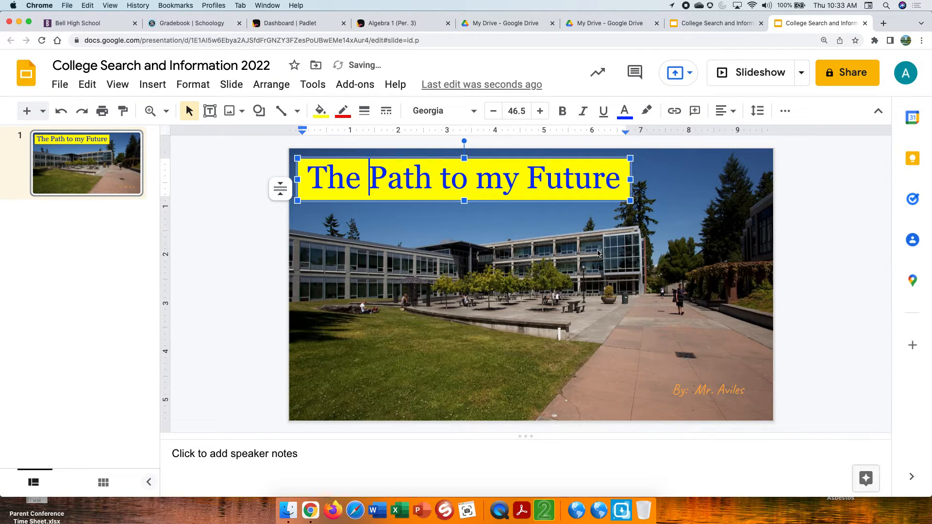
click(691, 241)
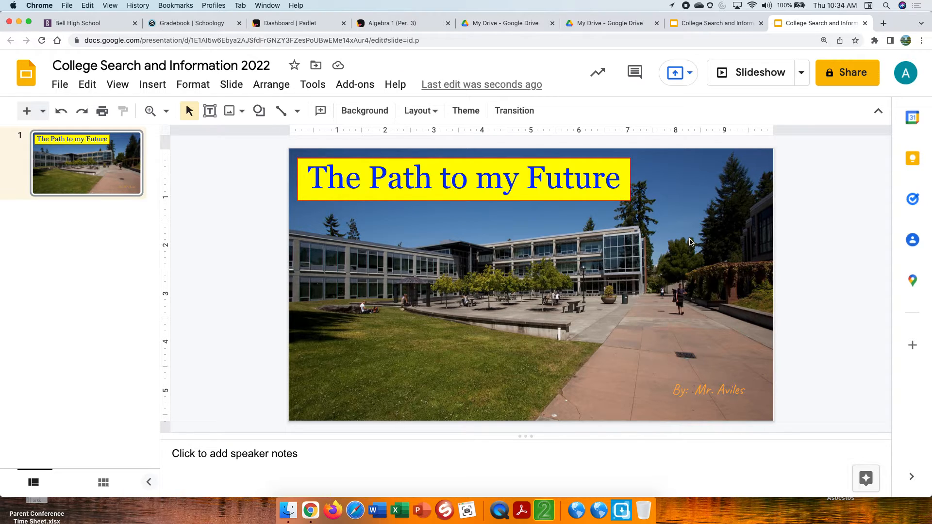
- Thicken the red border around the title box to 3px
click(481, 183)
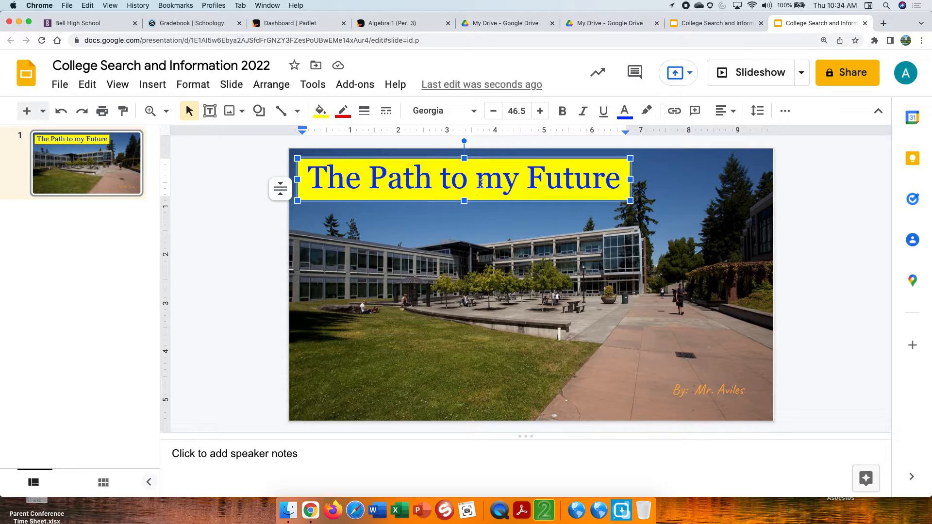
click(364, 111)
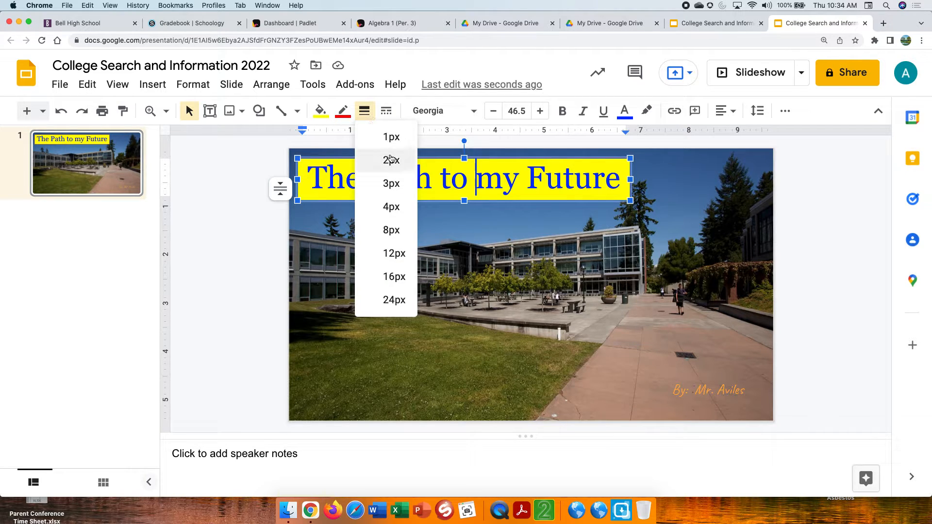
click(391, 183)
click(432, 242)
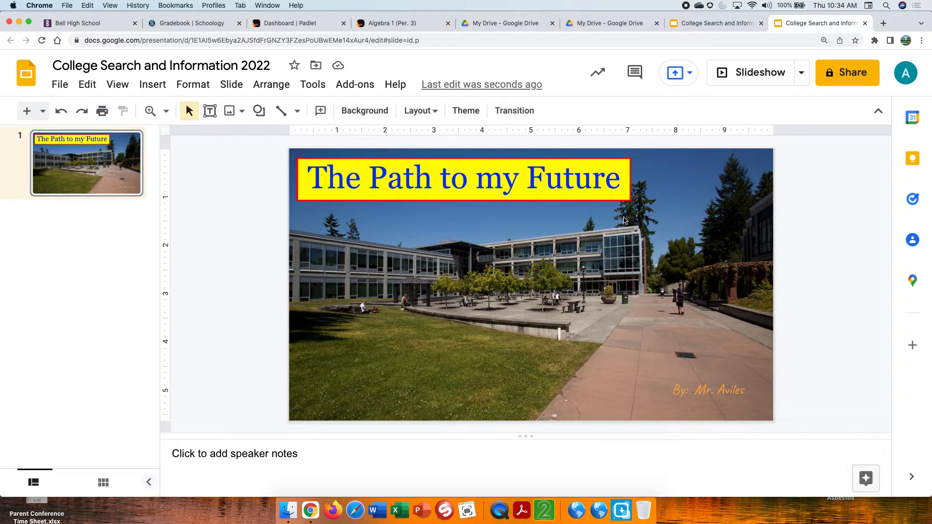
- Set the border weight of the yellow title box to 8px
click(547, 188)
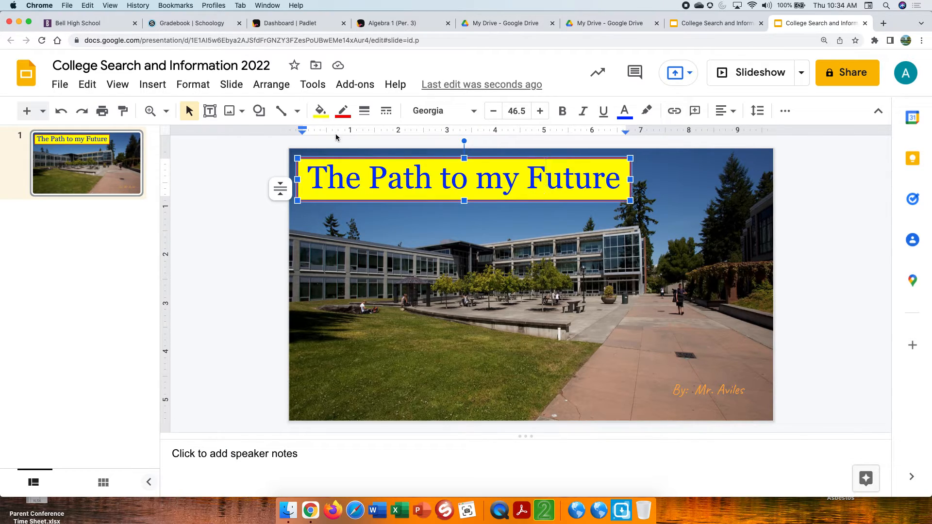
click(364, 112)
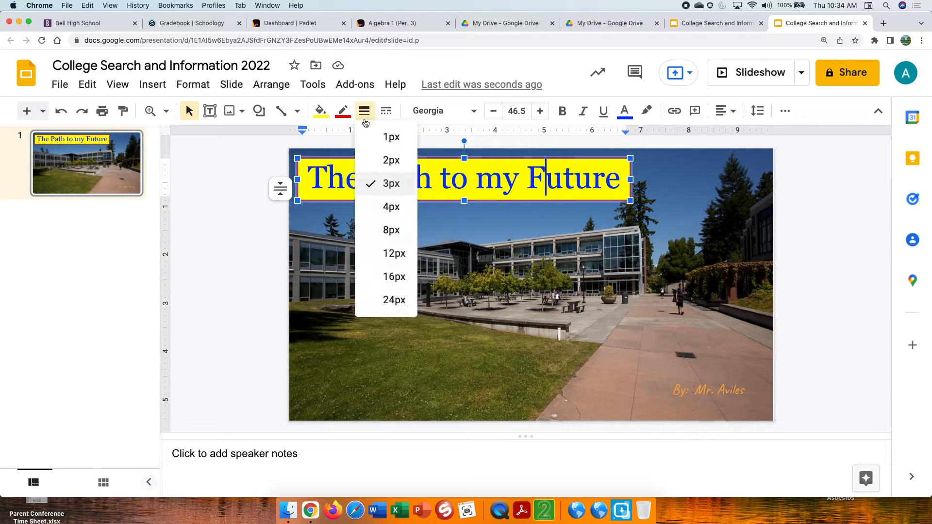
click(389, 230)
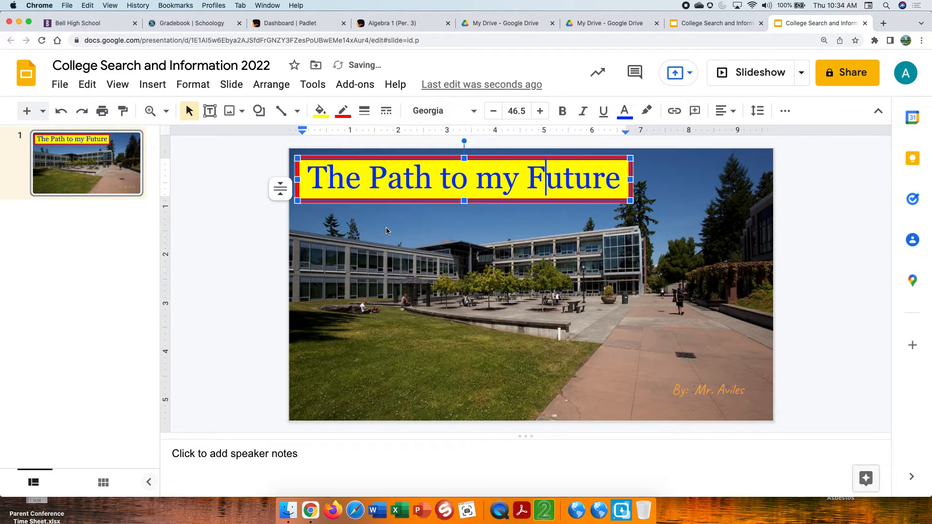
click(488, 234)
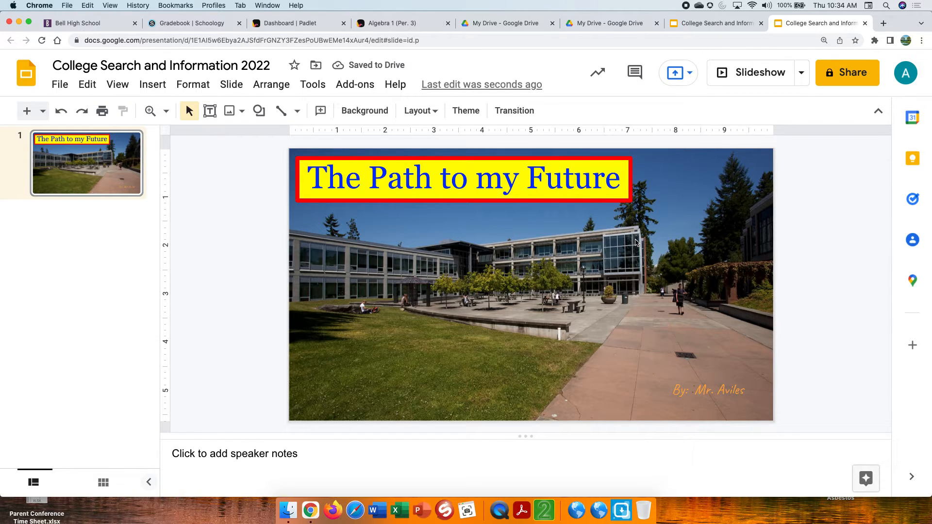
- Reduce the red border of the title box to 4px
click(369, 178)
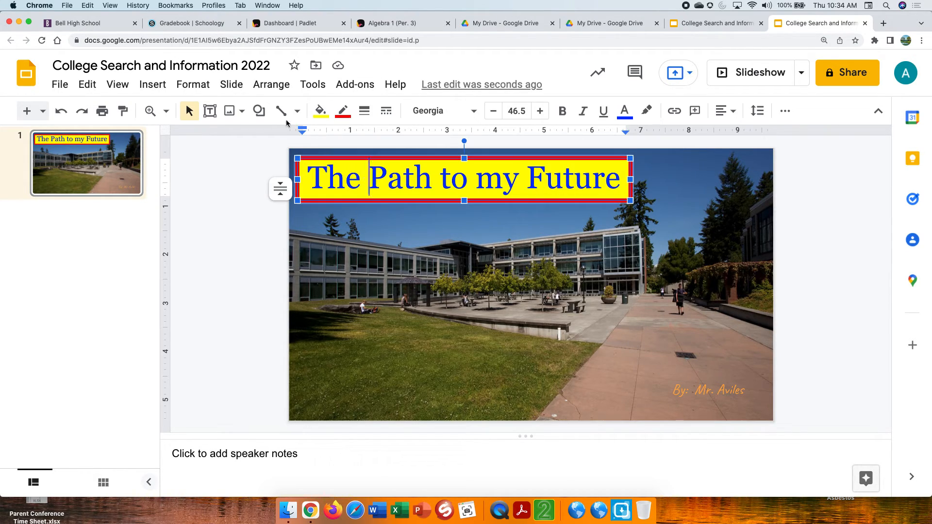
click(364, 111)
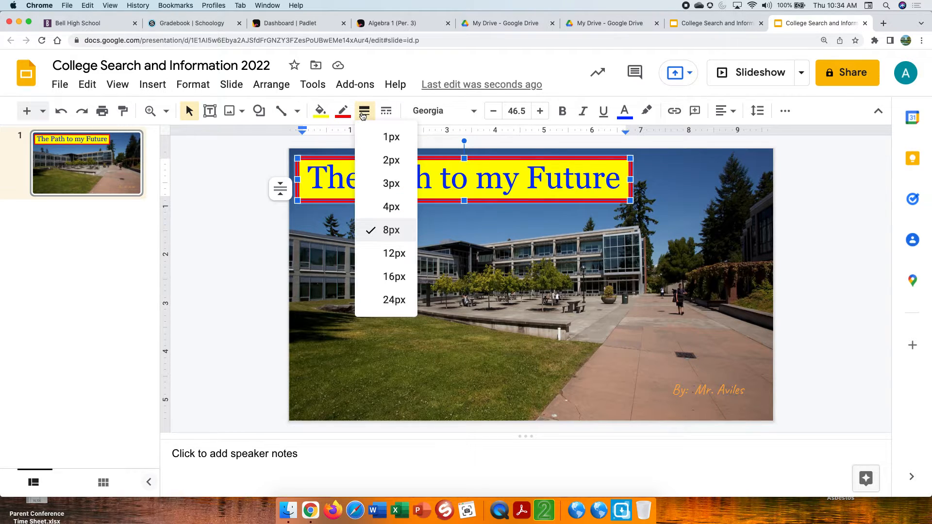
click(391, 206)
click(513, 250)
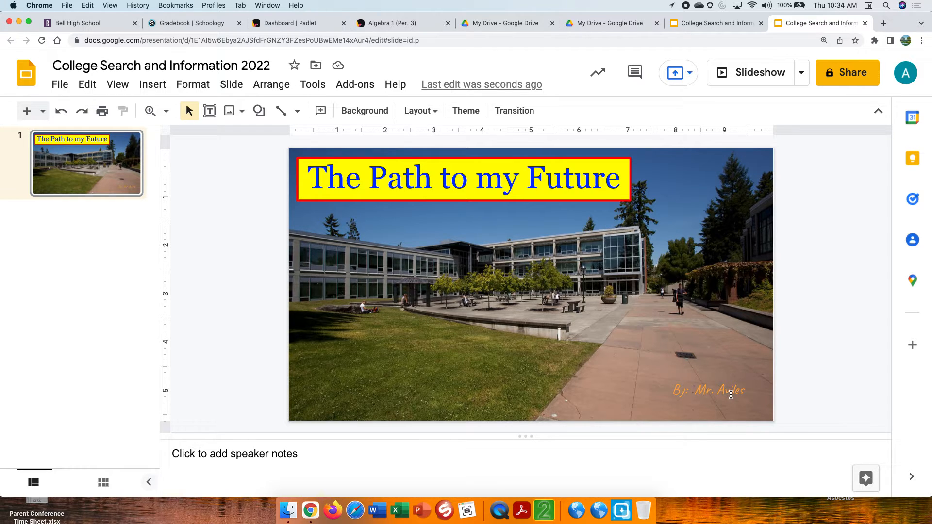
- Recolour the whole author byline on the cover slide to yellow
click(748, 395)
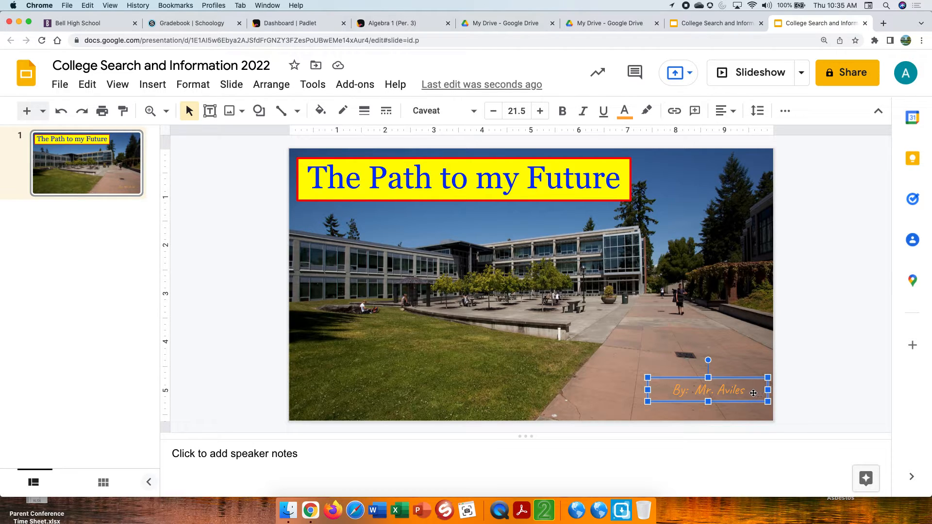
click(752, 393)
drag(748, 391, 673, 393)
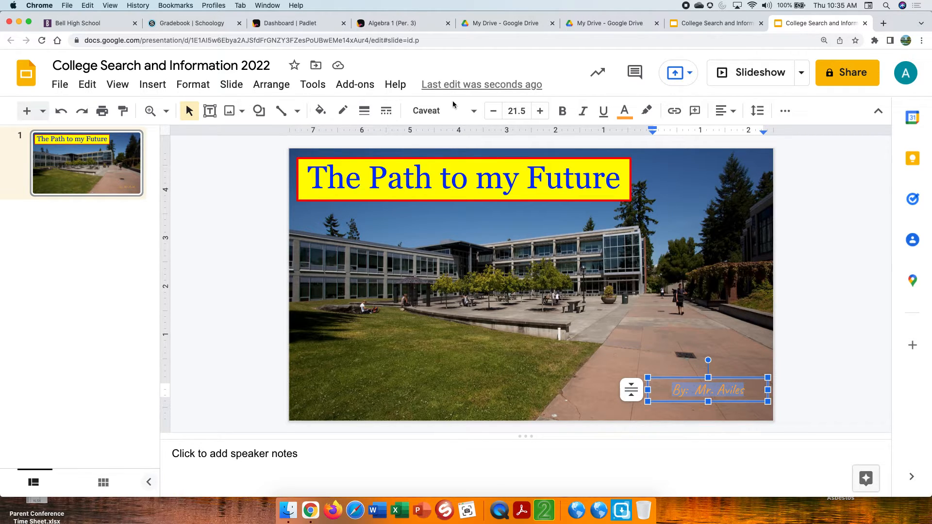
click(625, 113)
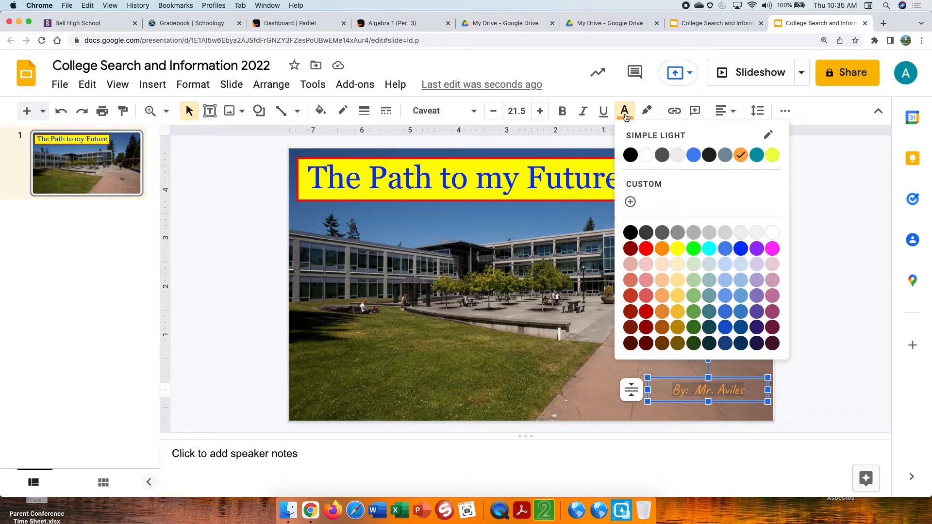
click(681, 250)
click(631, 368)
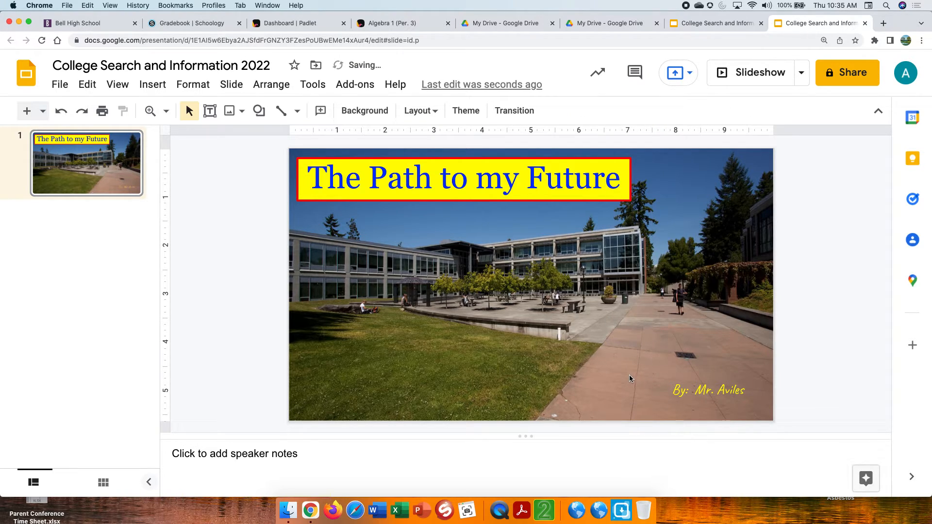
- Increase the font size of the whole author byline to 25.5
click(727, 390)
drag(748, 390, 670, 396)
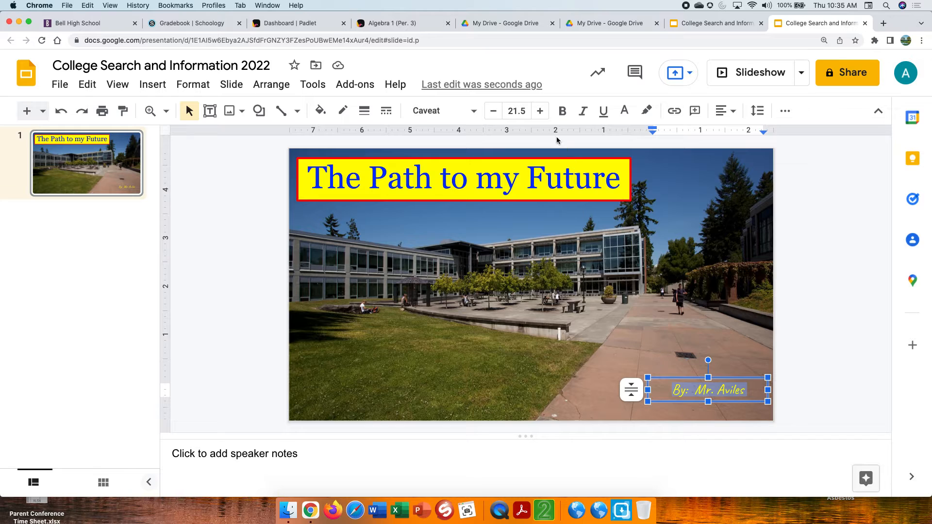
click(540, 111)
click(540, 111)
click(540, 111)
click(540, 112)
click(656, 349)
- Fill the author byline's text box with solid purple
click(679, 400)
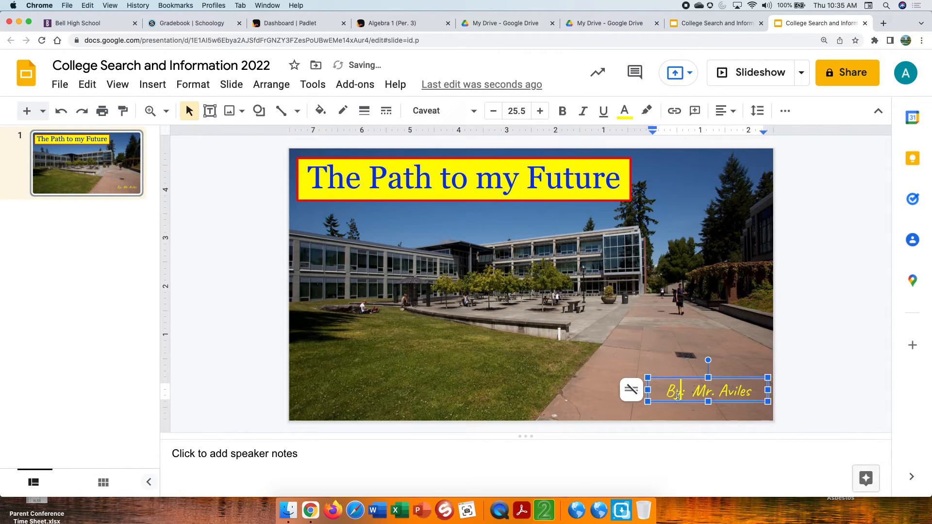
click(756, 391)
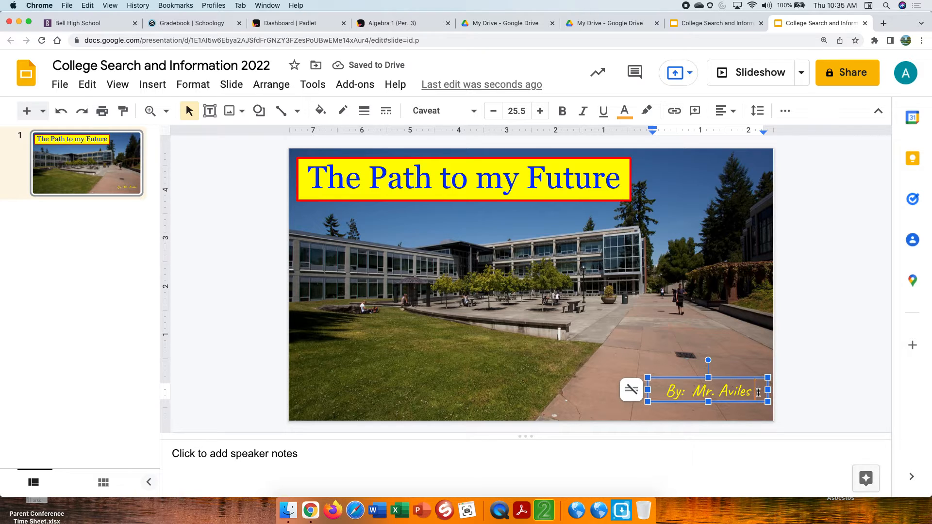
click(727, 355)
click(669, 394)
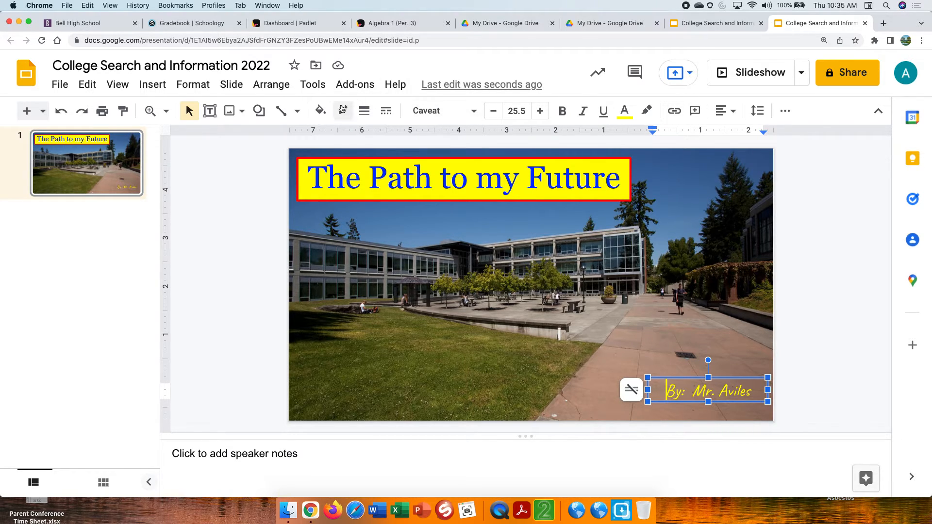
click(319, 111)
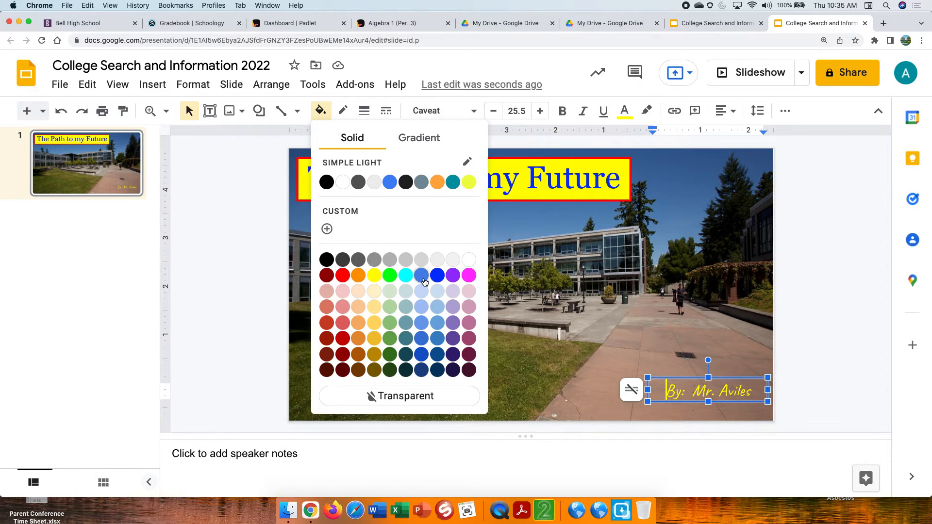
click(453, 275)
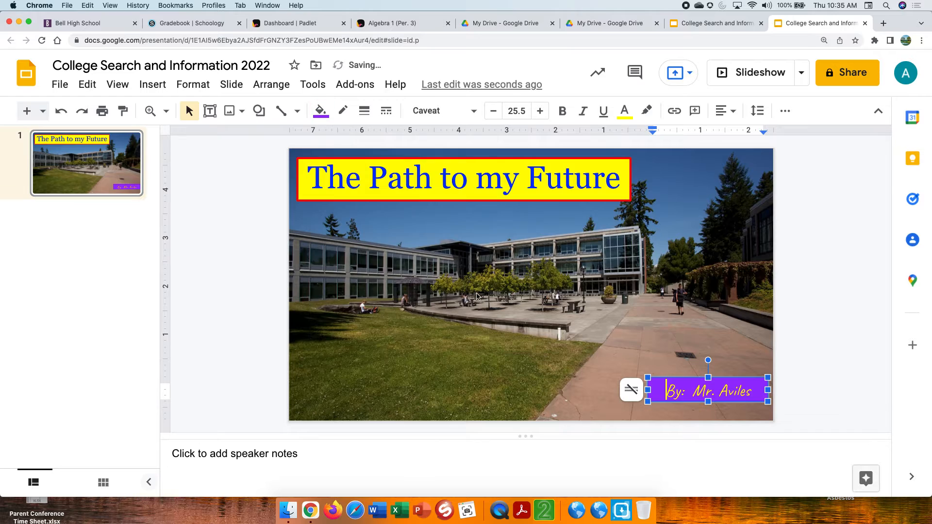
click(658, 332)
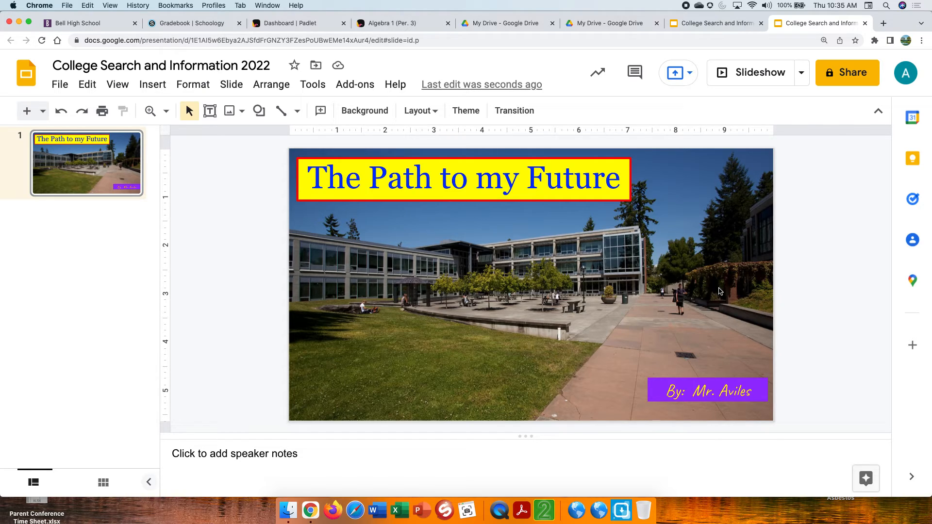
- Add a 3px border around the purple byline box
click(692, 391)
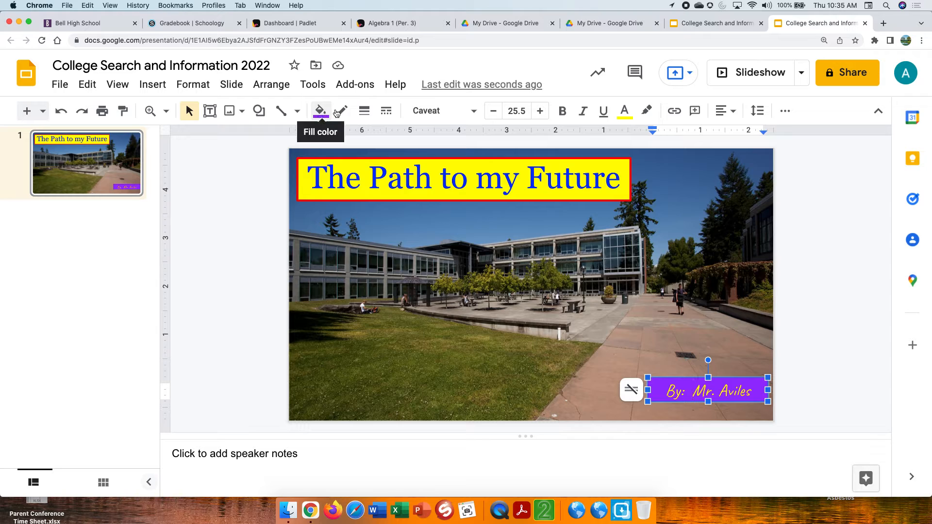
click(363, 112)
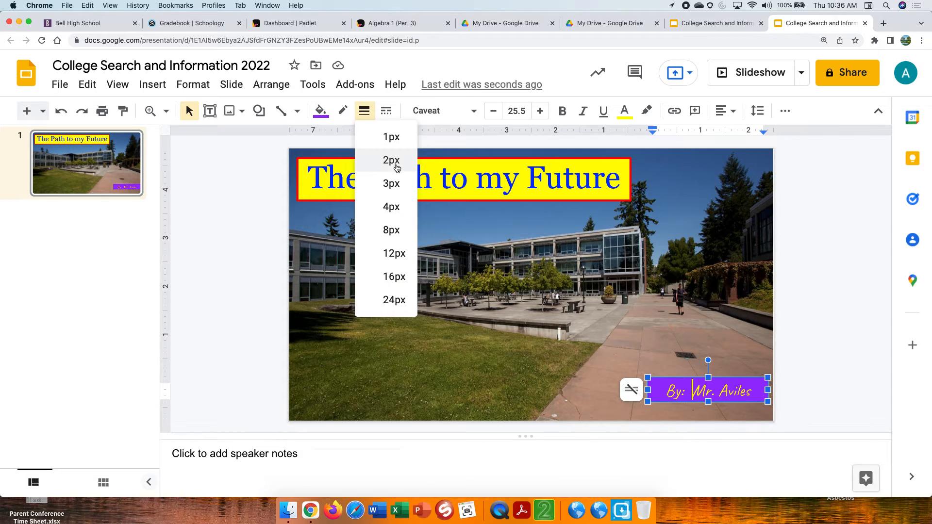
click(388, 187)
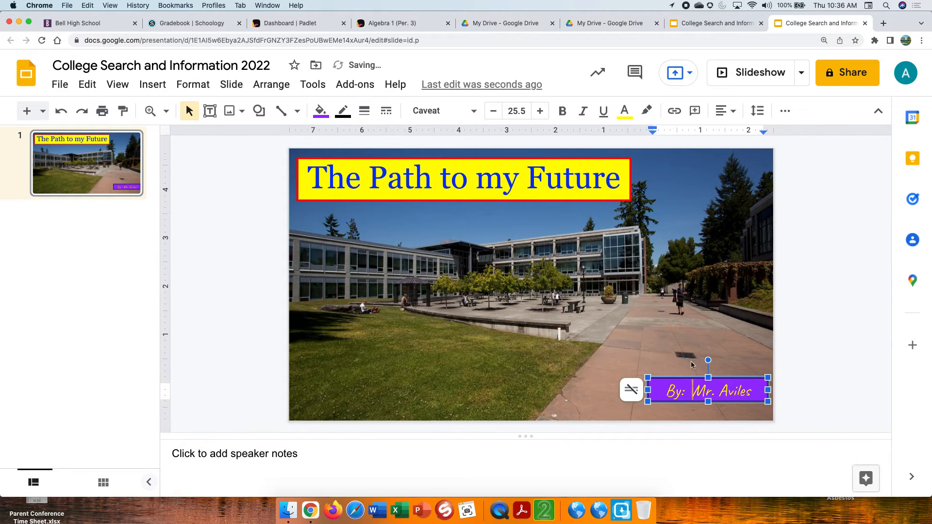
click(628, 425)
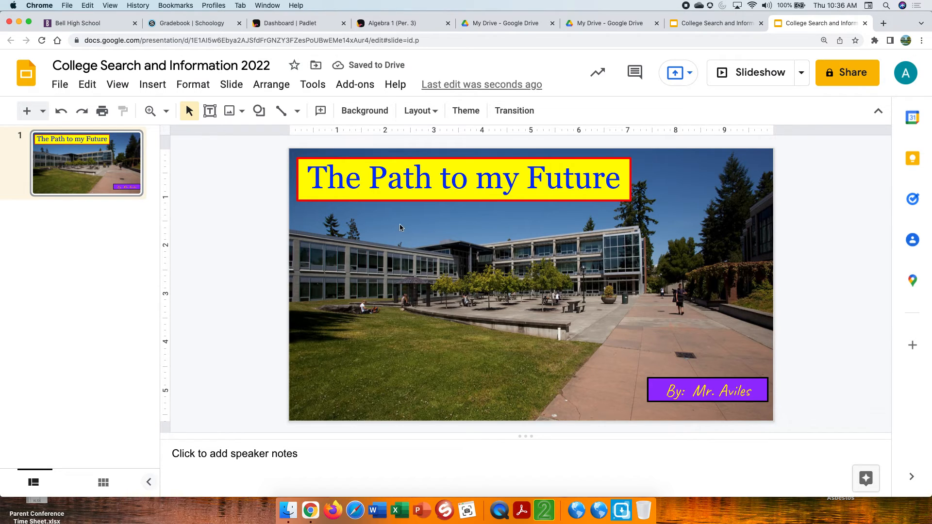
- Set the border colour of the purple byline box to yellow
click(706, 391)
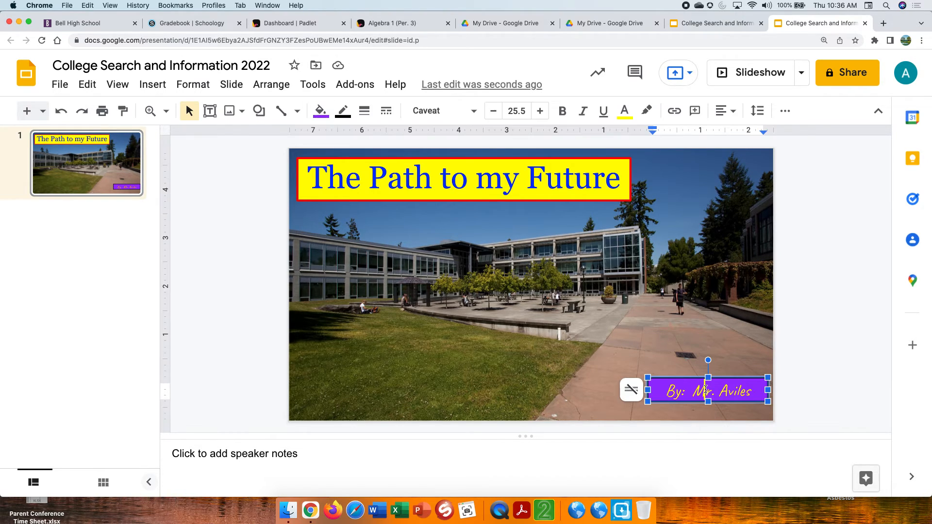
click(346, 114)
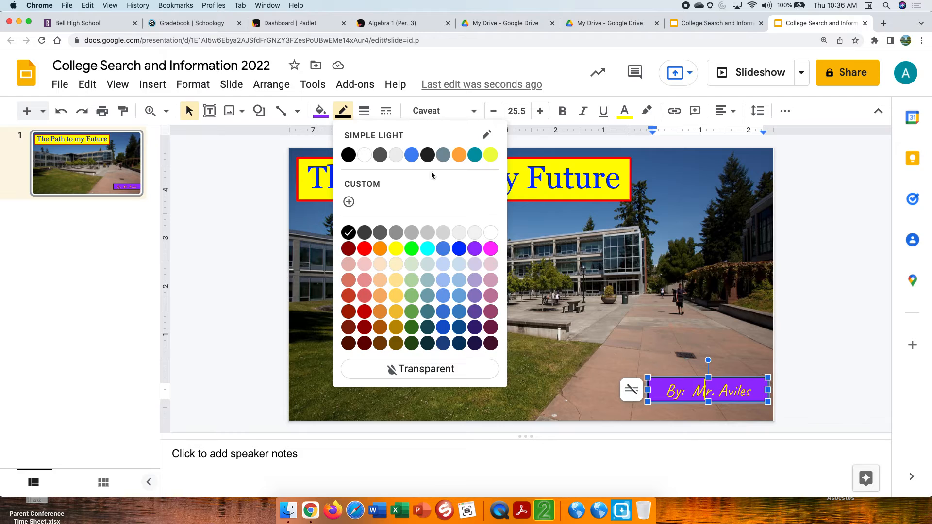
click(397, 249)
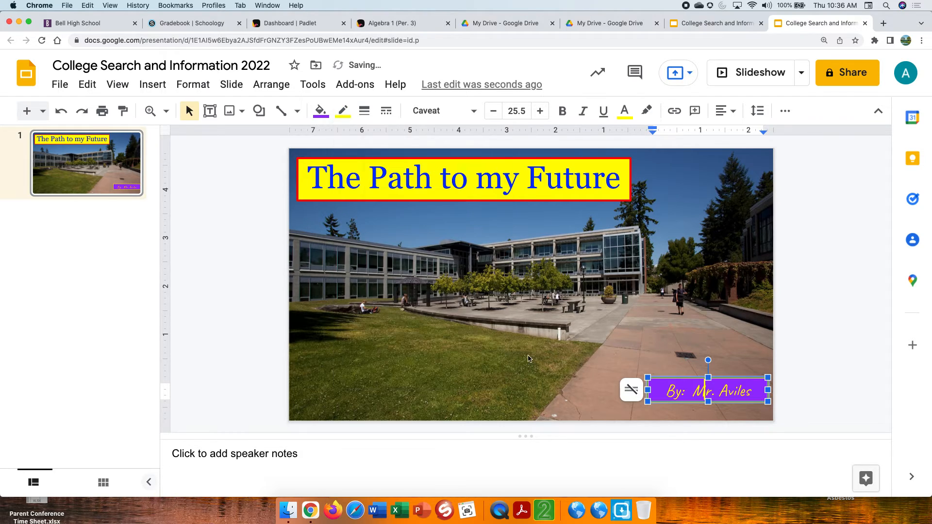
click(648, 310)
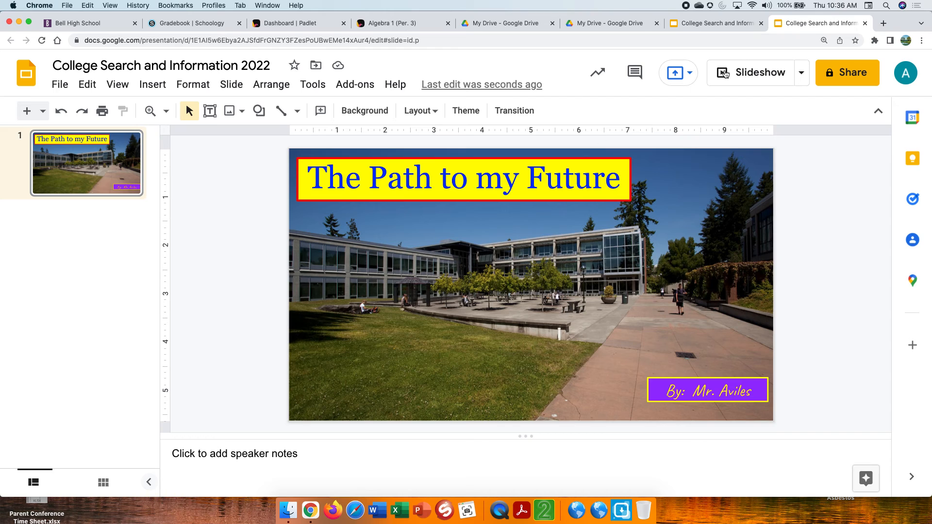
- Switch to the College Search and Information 2 presentation and examine its Table of Contents slides 3 and 2
click(722, 26)
key(Up)
key(Up)
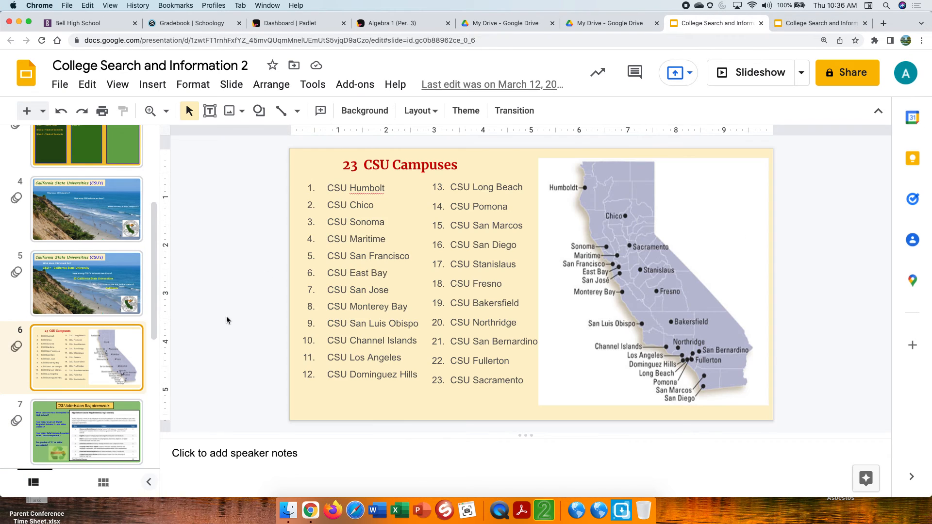
click(123, 149)
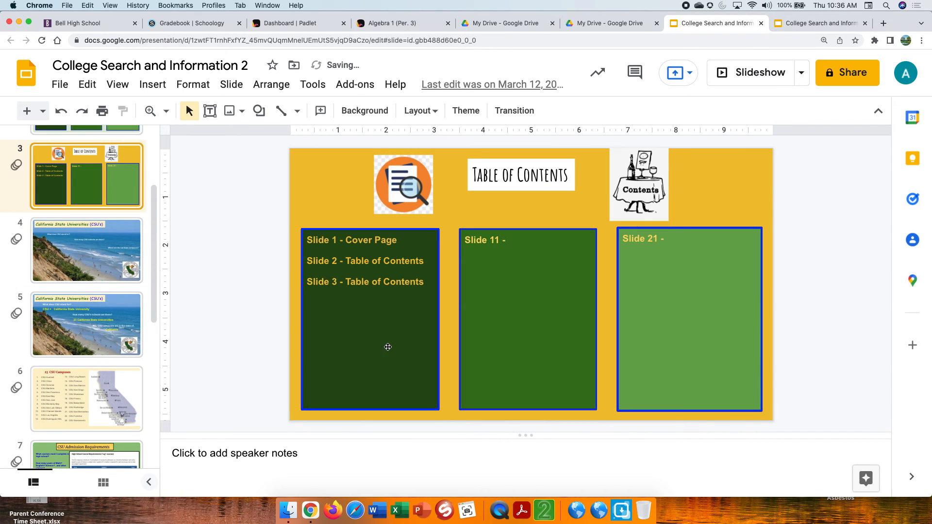
scroll(114, 246, up, 3)
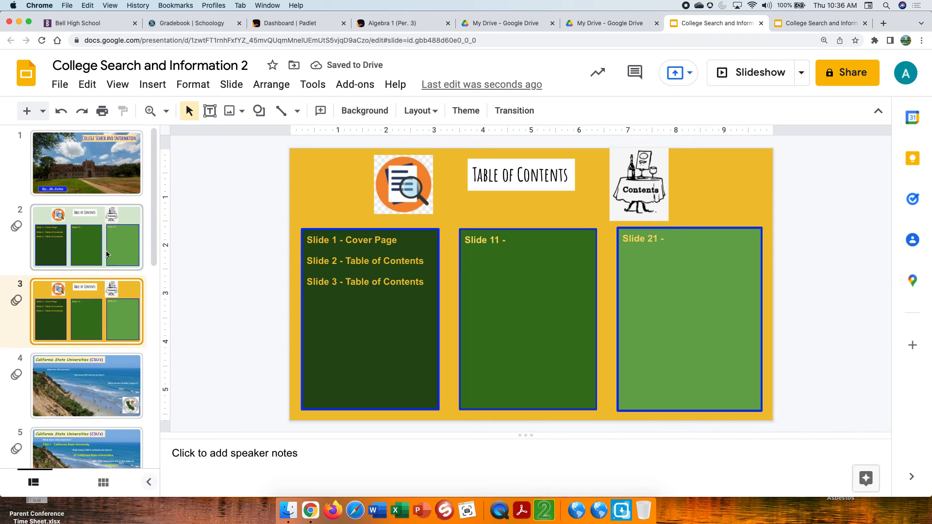
click(81, 253)
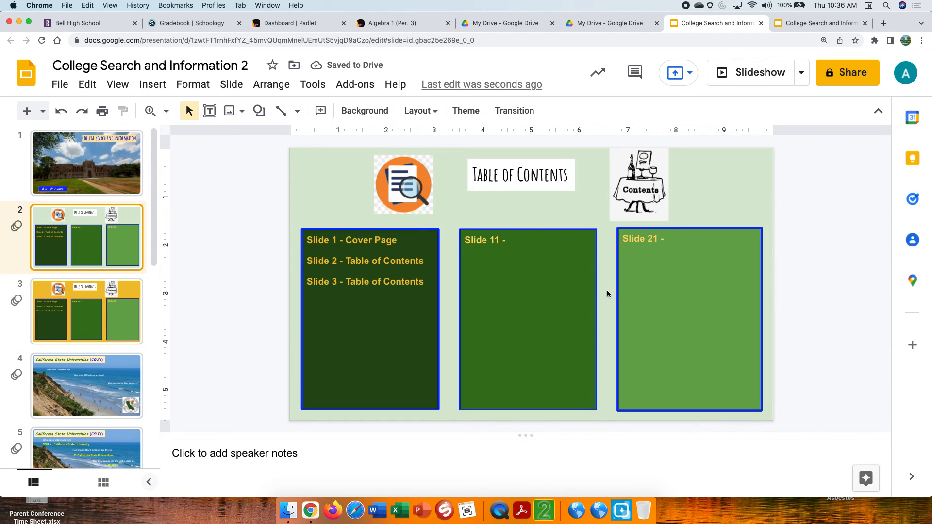